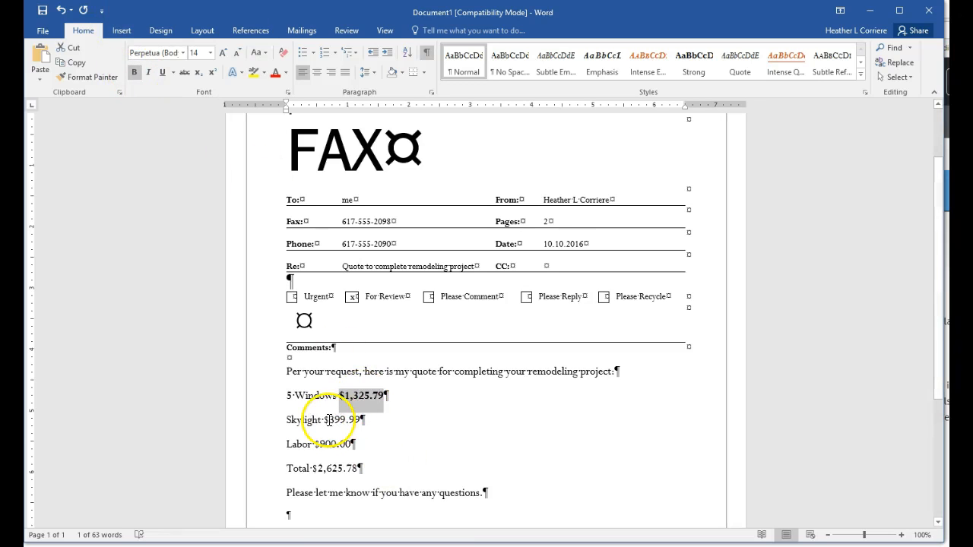
Step: Copy the bold formatting of the 5 Windows price onto the Skylight and Labor prices with Format Painter
click(82, 78)
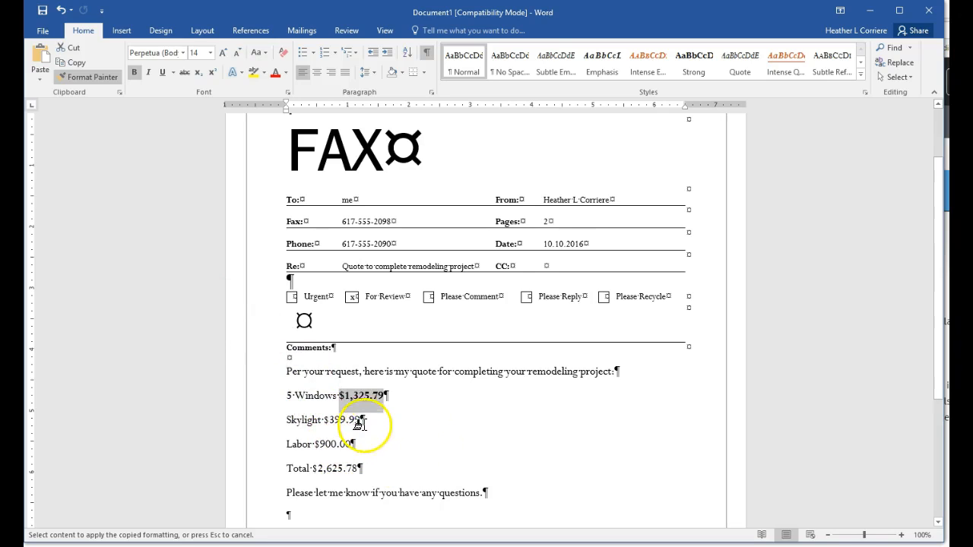
mouse_move(362, 420)
mouse_down()
mouse_move(321, 420)
mouse_move(349, 444)
mouse_move(312, 444)
mouse_up()
click(334, 446)
drag(370, 397, 339, 397)
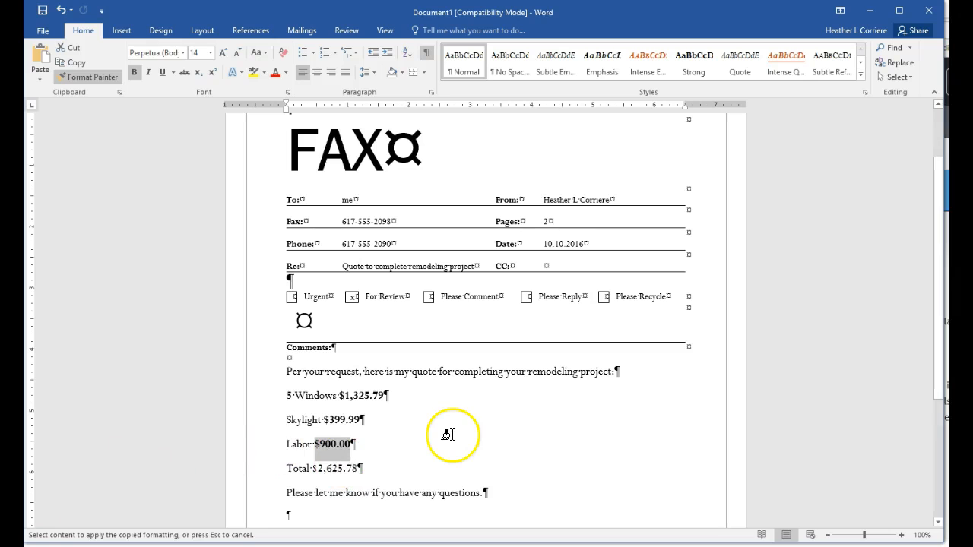
click(85, 76)
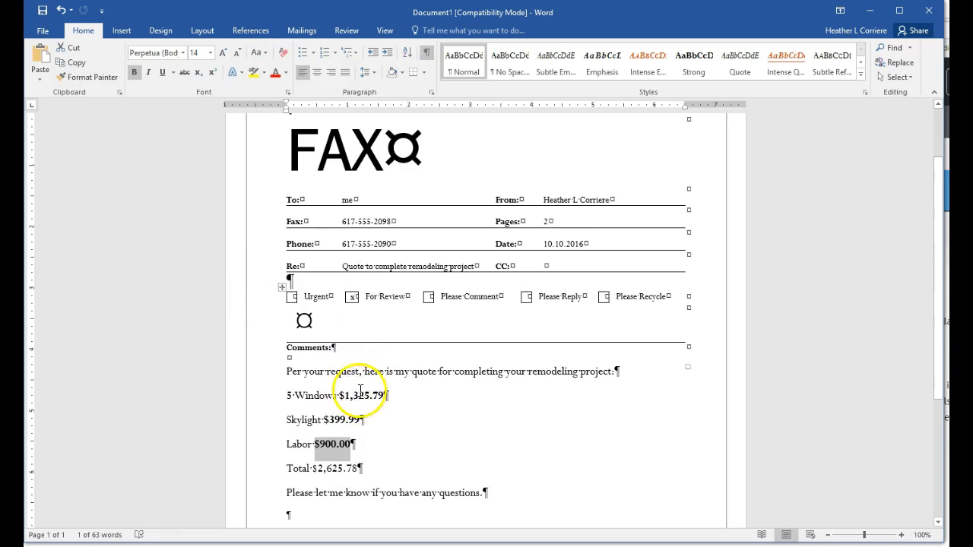
Step: Copy the bold formatting of the 5 Windows price onto the Total price with Format Painter
click(363, 396)
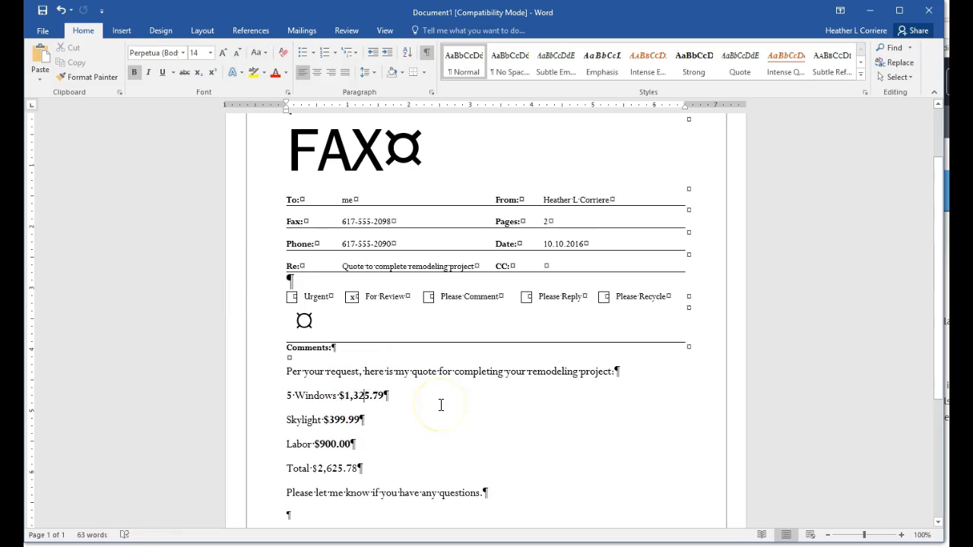
click(84, 77)
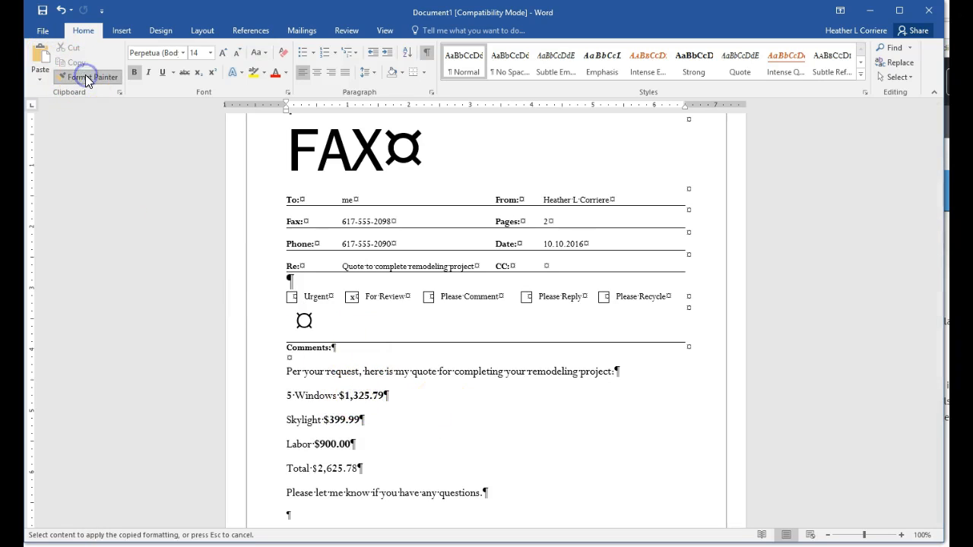
drag(369, 468, 313, 467)
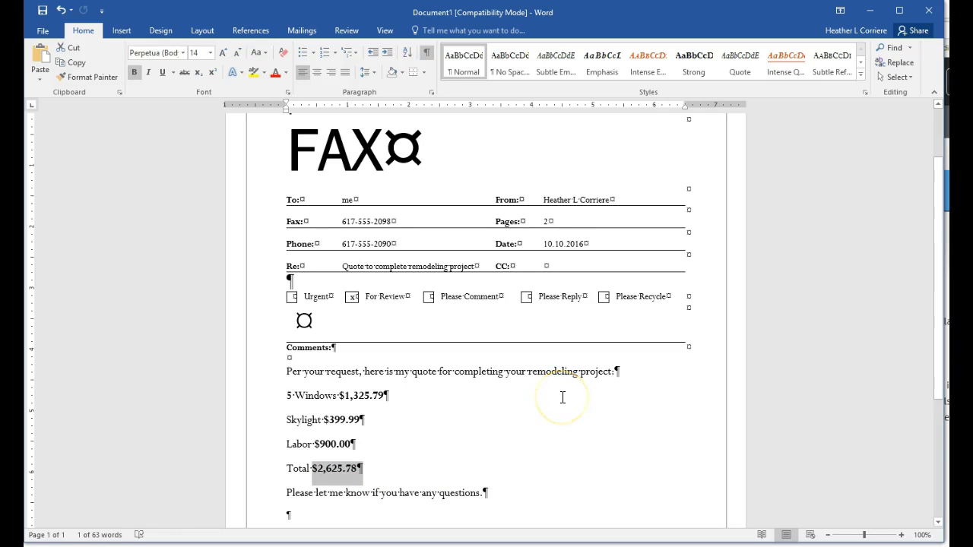
Step: Try copying the bold formatting onto two phrases of the opening comment sentence, and undo both changes
click(94, 78)
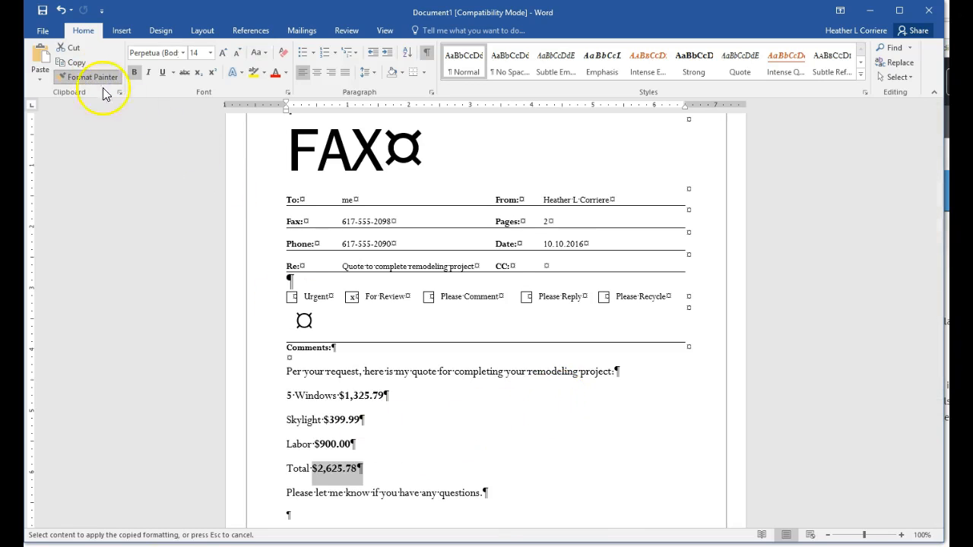
drag(383, 372, 600, 372)
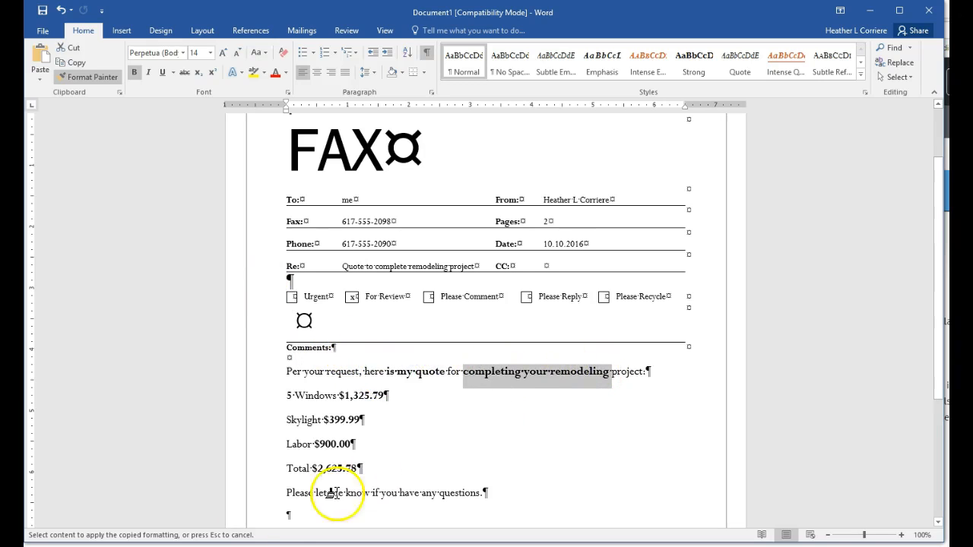
key(ctrl+z)
key(ctrl+z)
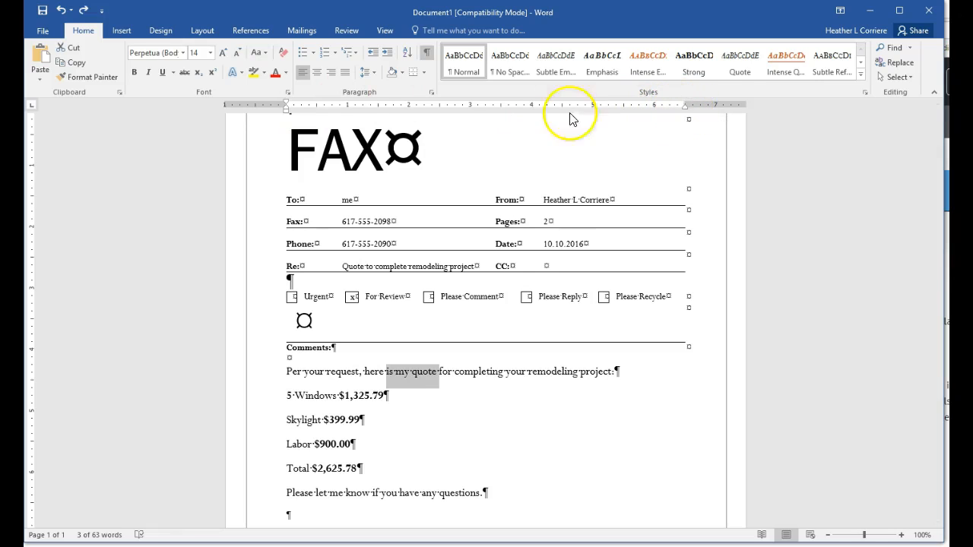
Step: Cycle through the ruler's available tab stop types and return to Left Tab
click(32, 108)
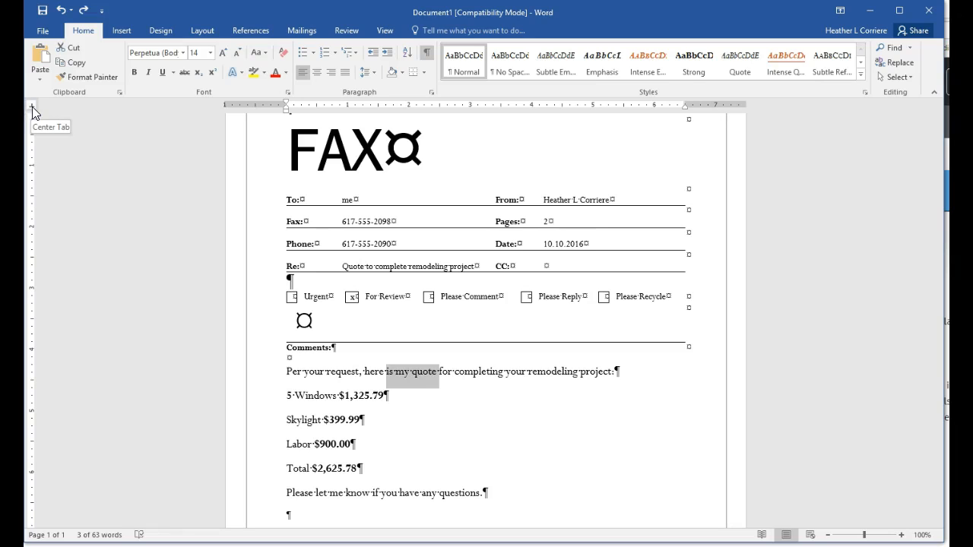
click(32, 107)
click(32, 108)
click(32, 107)
click(32, 108)
click(32, 107)
click(32, 107)
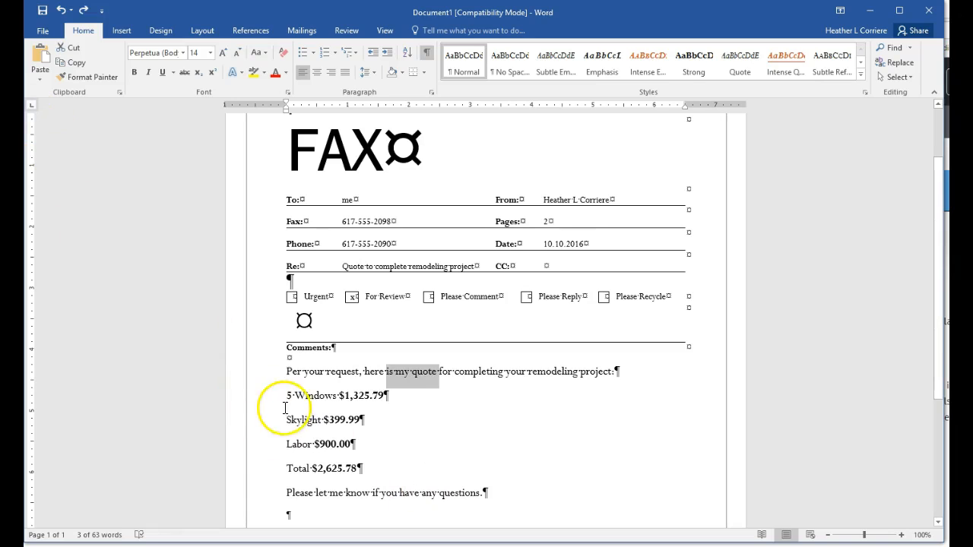
Step: Give the four price lines, 5 Windows through Total, a left tab stop at 1 inch and a decimal tab stop at 3 inches
drag(288, 397, 382, 469)
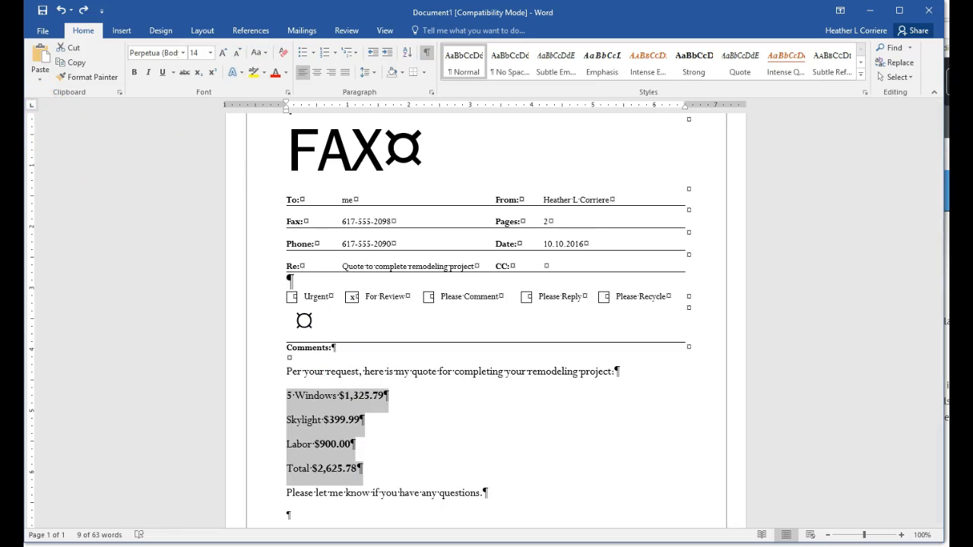
click(348, 106)
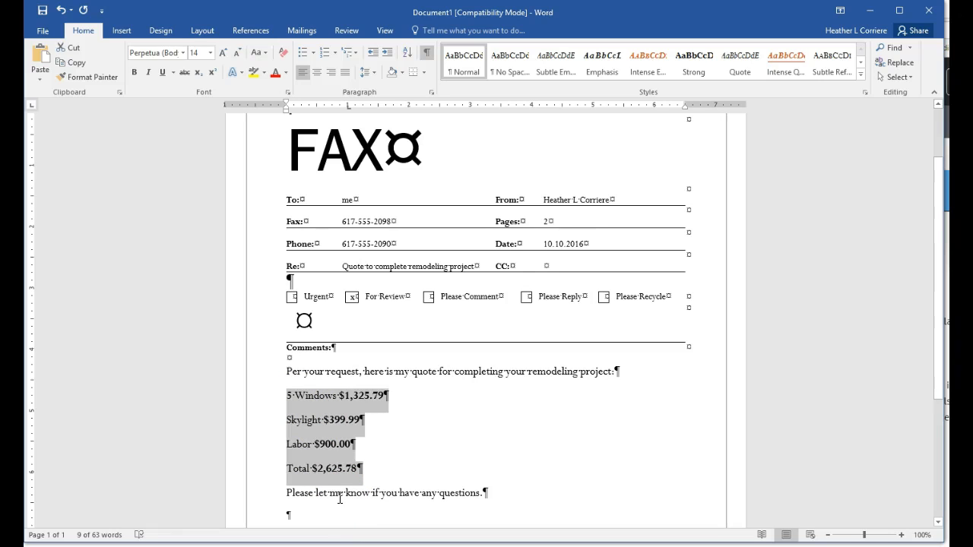
click(32, 106)
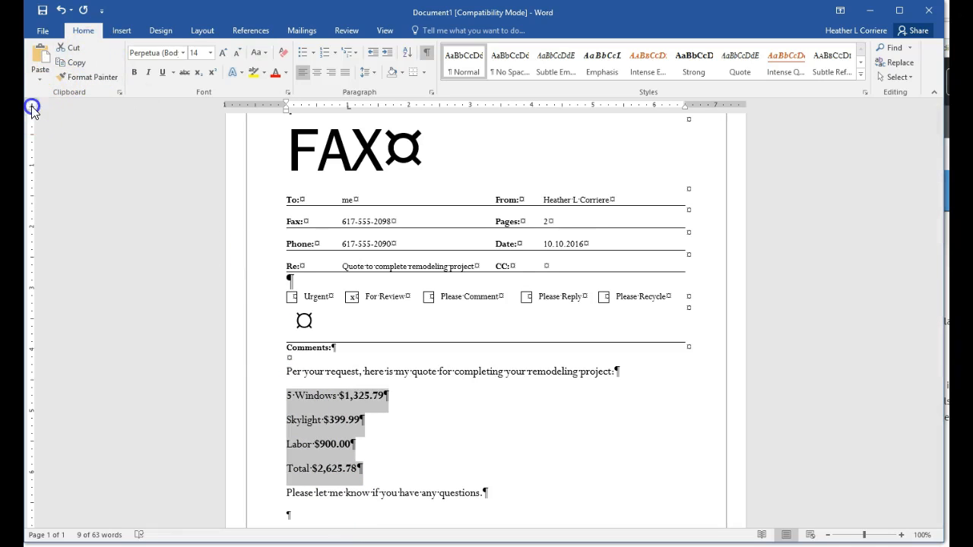
click(34, 108)
click(470, 107)
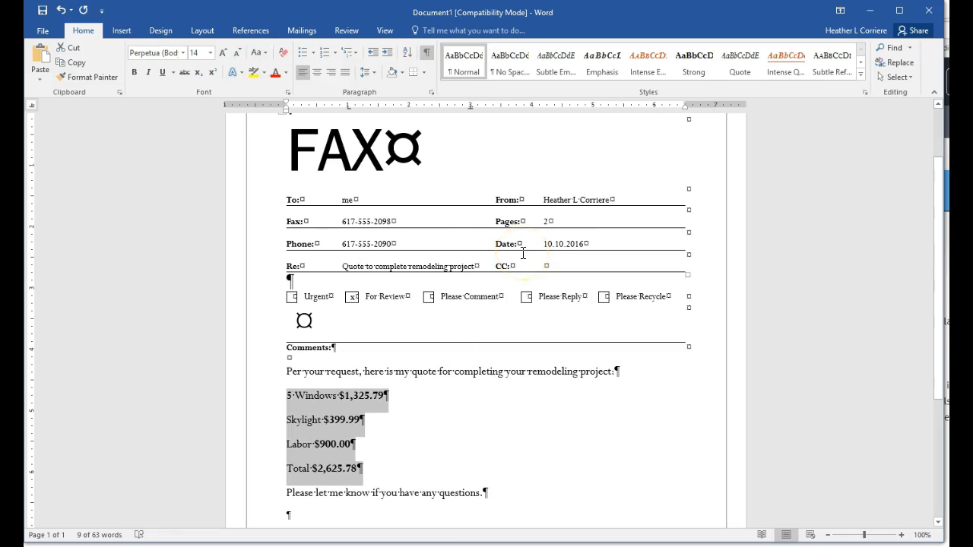
Step: Align the 5 Windows label and its price to the two tab stops, and hide the formatting marks
click(286, 396)
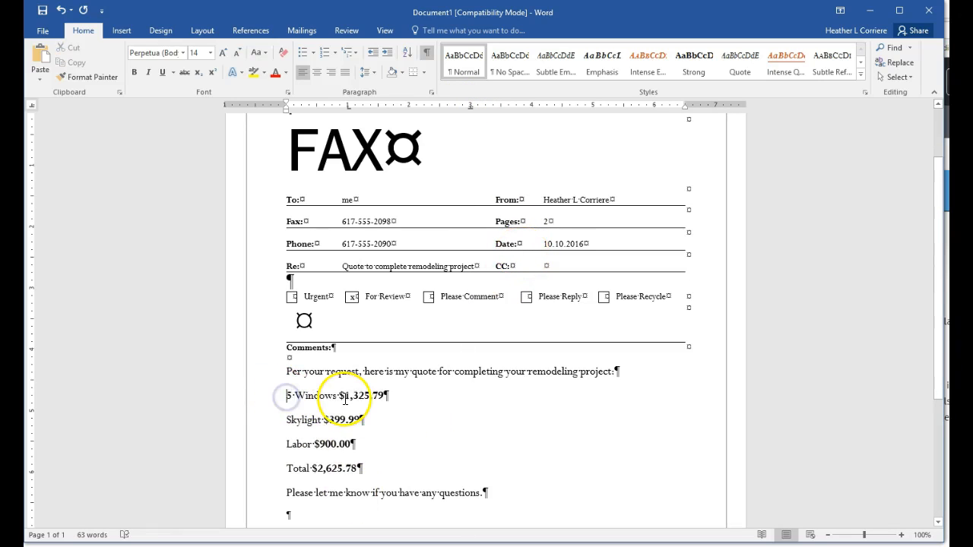
key(Tab)
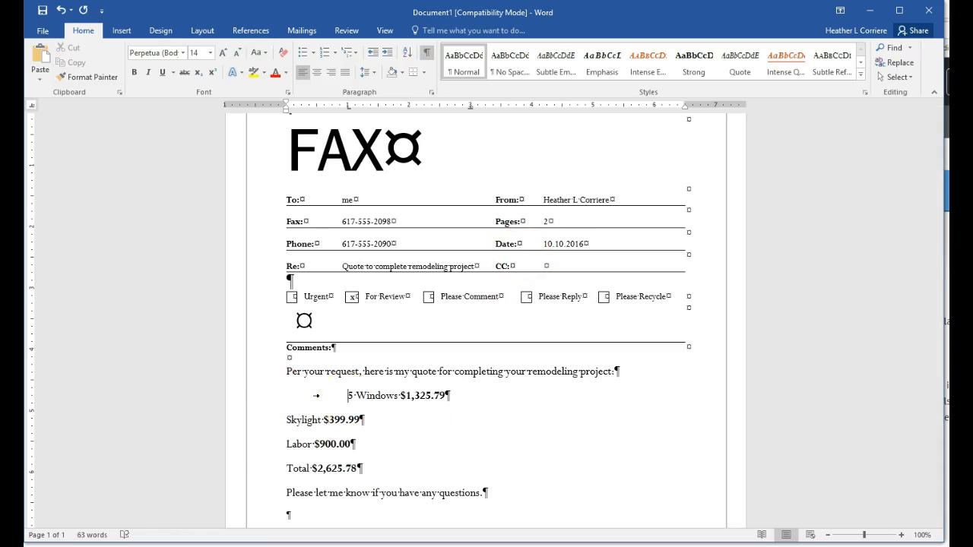
click(400, 395)
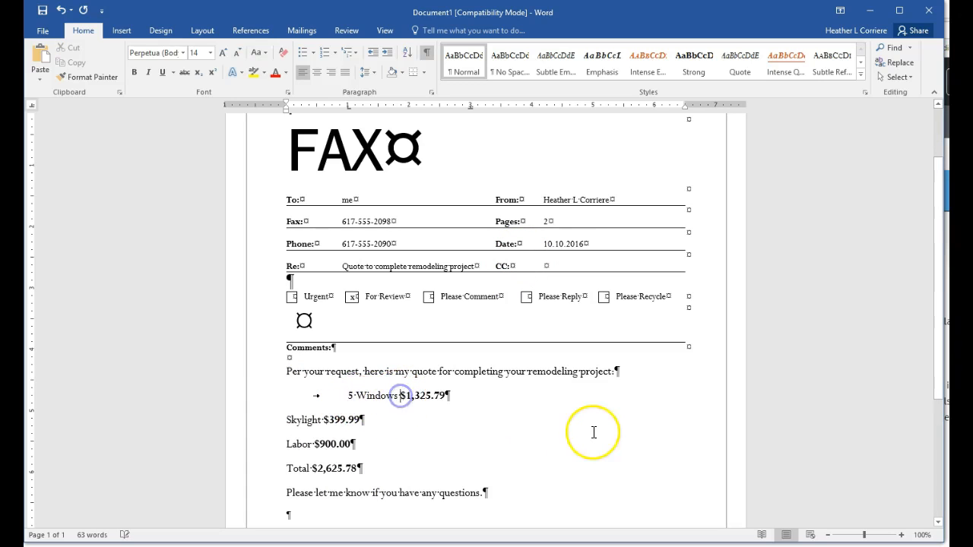
key(Tab)
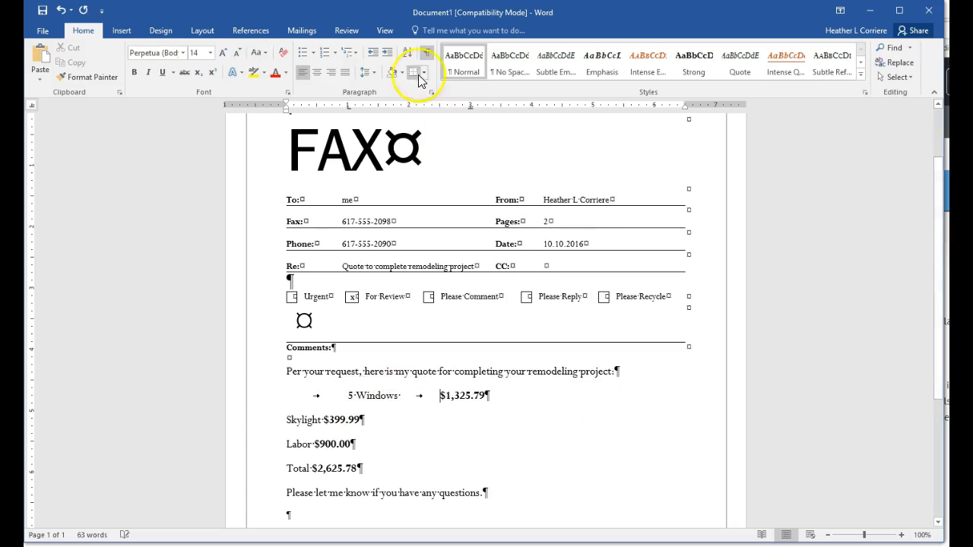
click(427, 52)
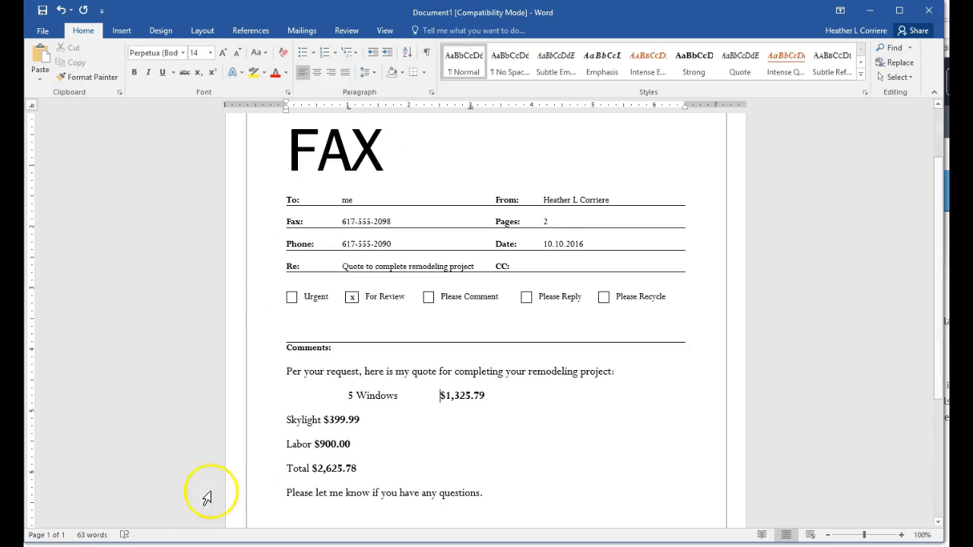
Step: Align the labels and prices of the Skylight and Labor lines to the left and decimal tab stops
click(286, 420)
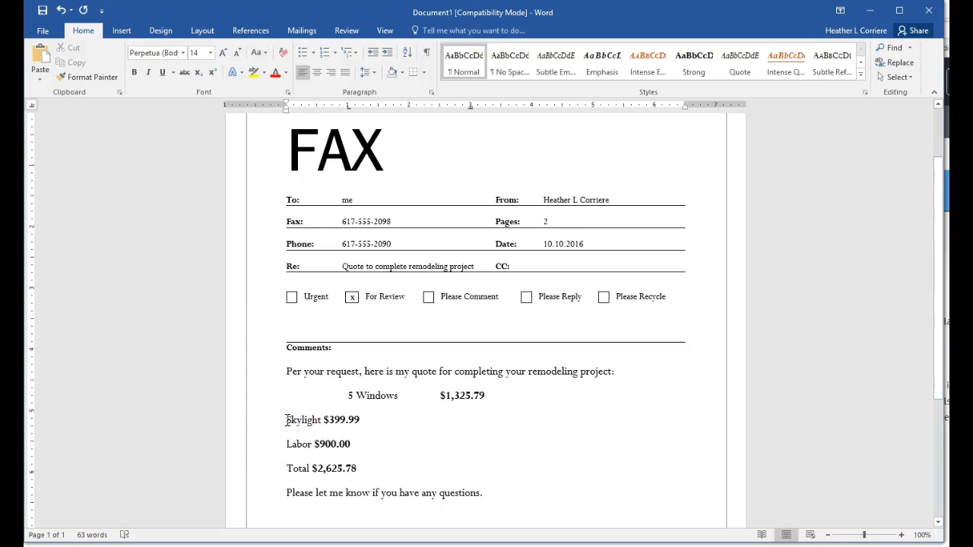
key(Tab)
click(384, 419)
key(Tab)
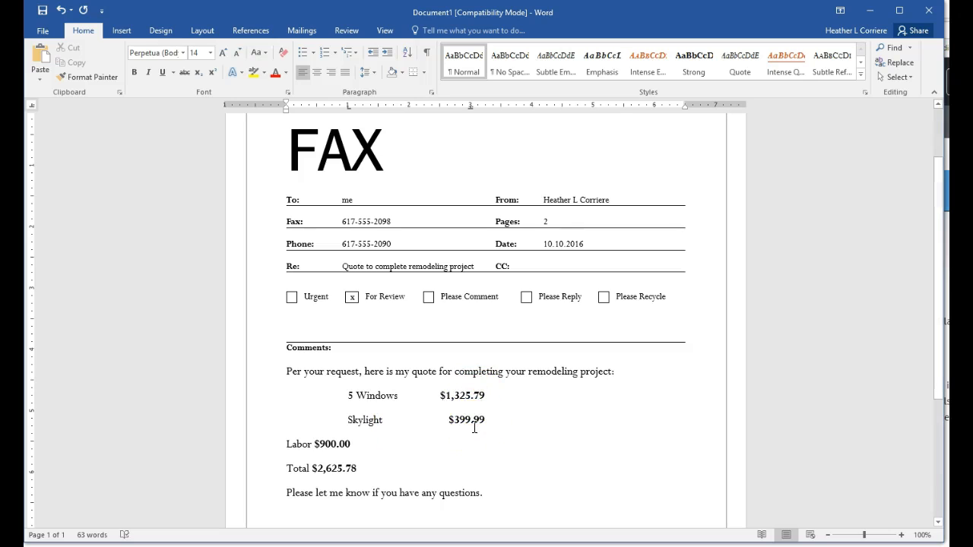
click(286, 443)
key(Tab)
click(378, 444)
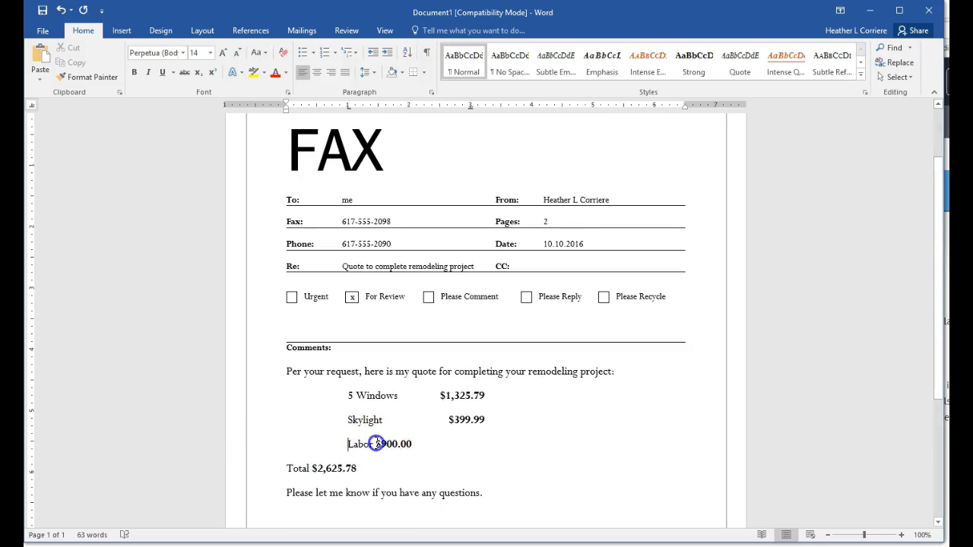
key(Tab)
Step: Align the Total label to the left tab stop and its price to the decimal tab stop
click(283, 468)
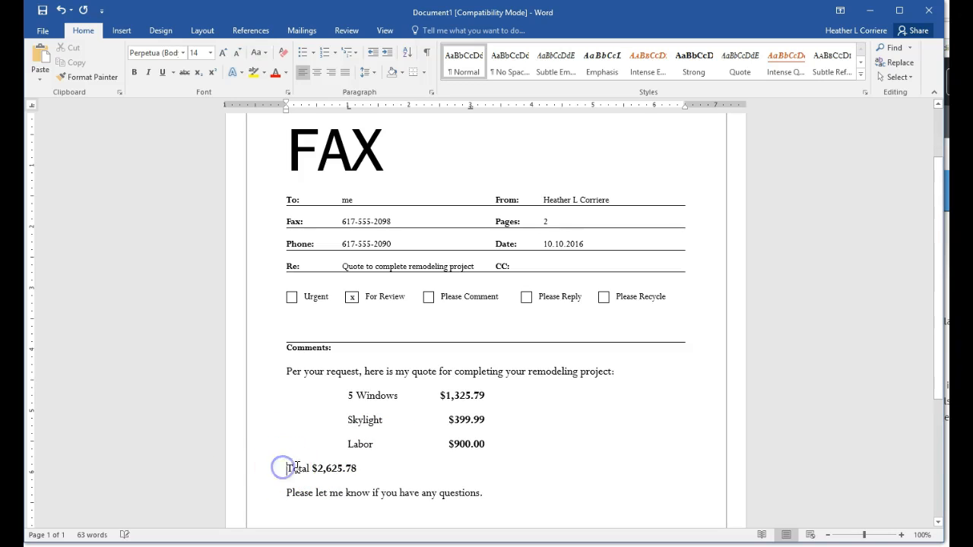
key(Tab)
click(373, 469)
key(Tab)
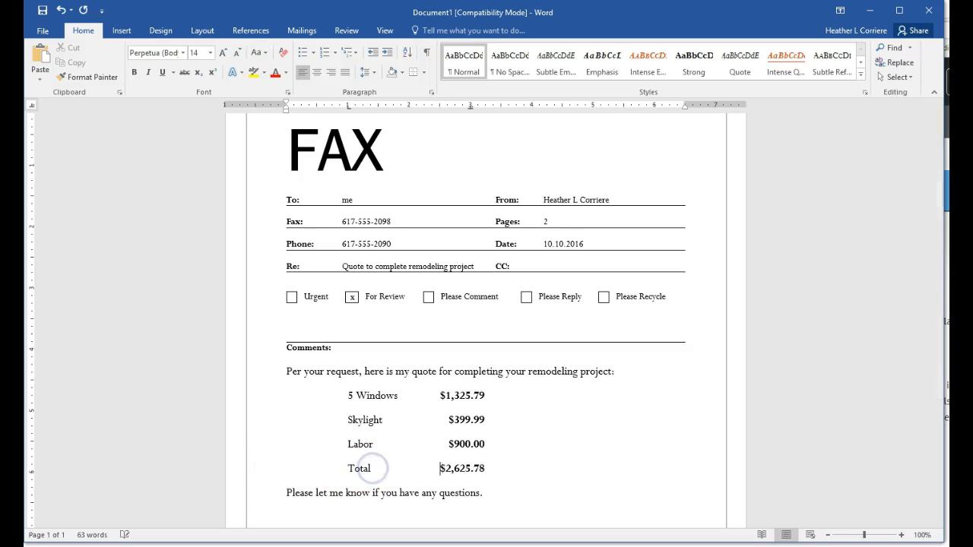